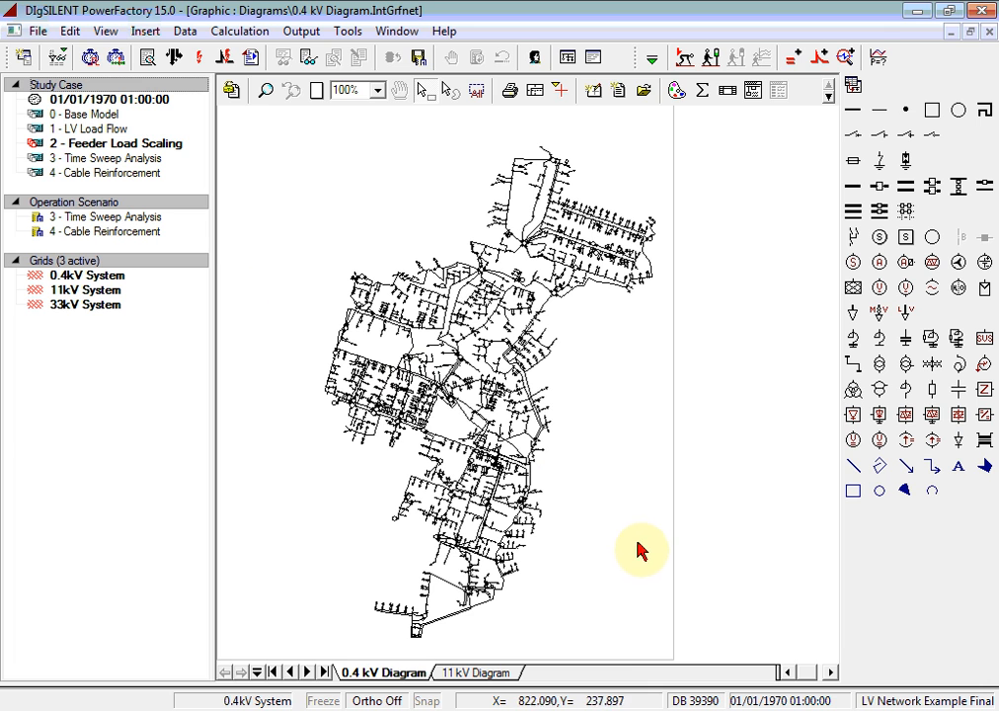
# Step: Execute the balanced AC load flow with feeder load scaling, and colour the 0.4 kV network diagram by Topology, Feeders
pyautogui.click(196, 61)
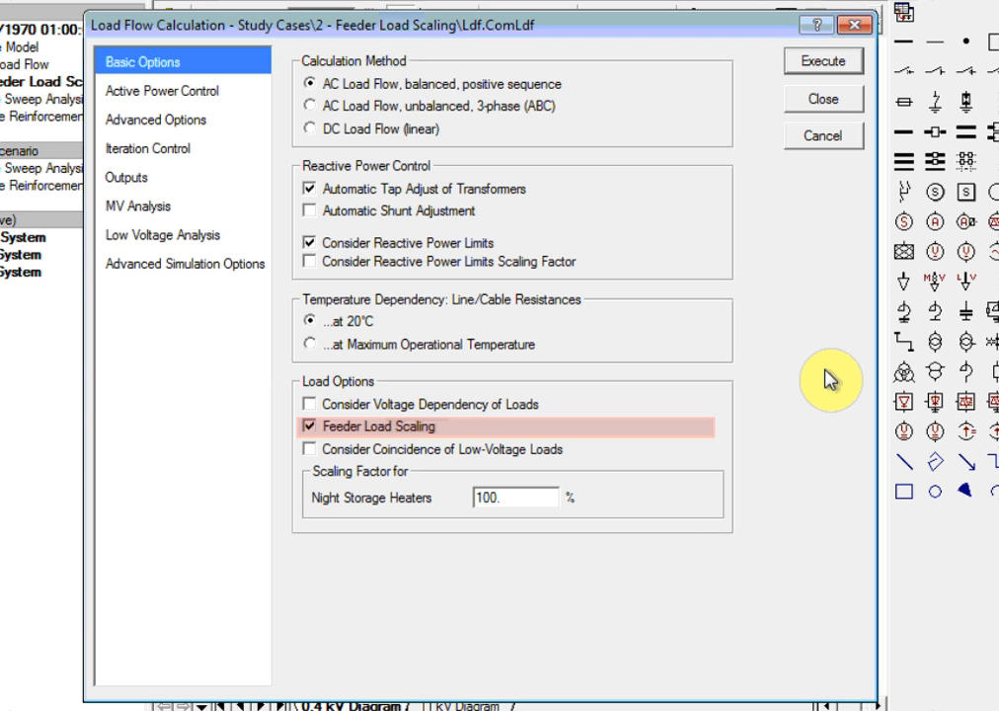
pyautogui.click(794, 65)
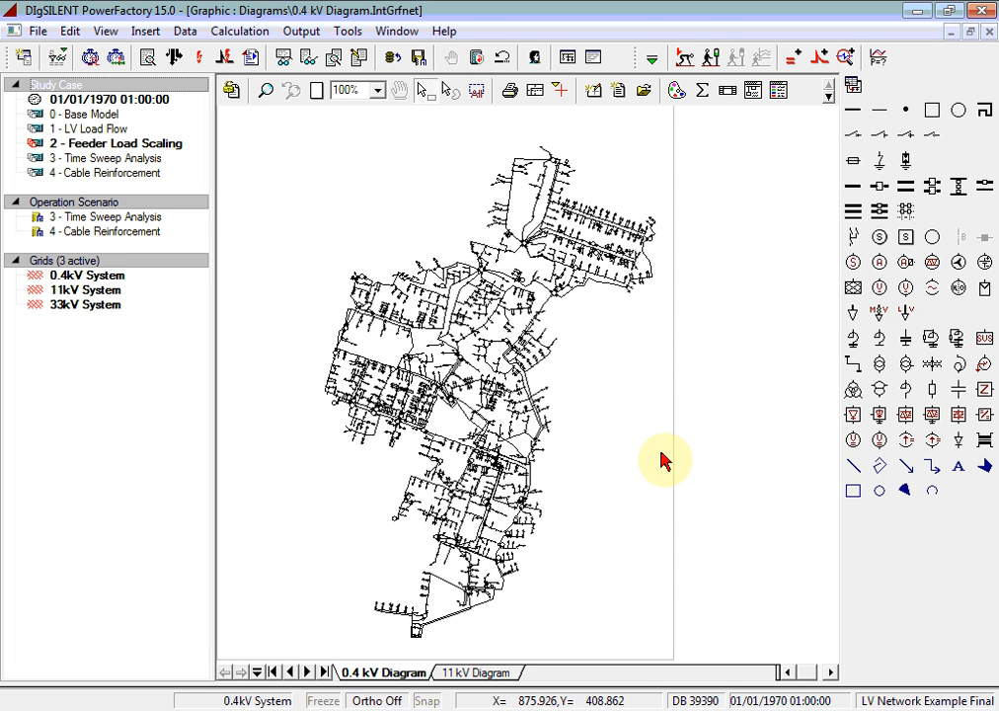
pyautogui.click(676, 91)
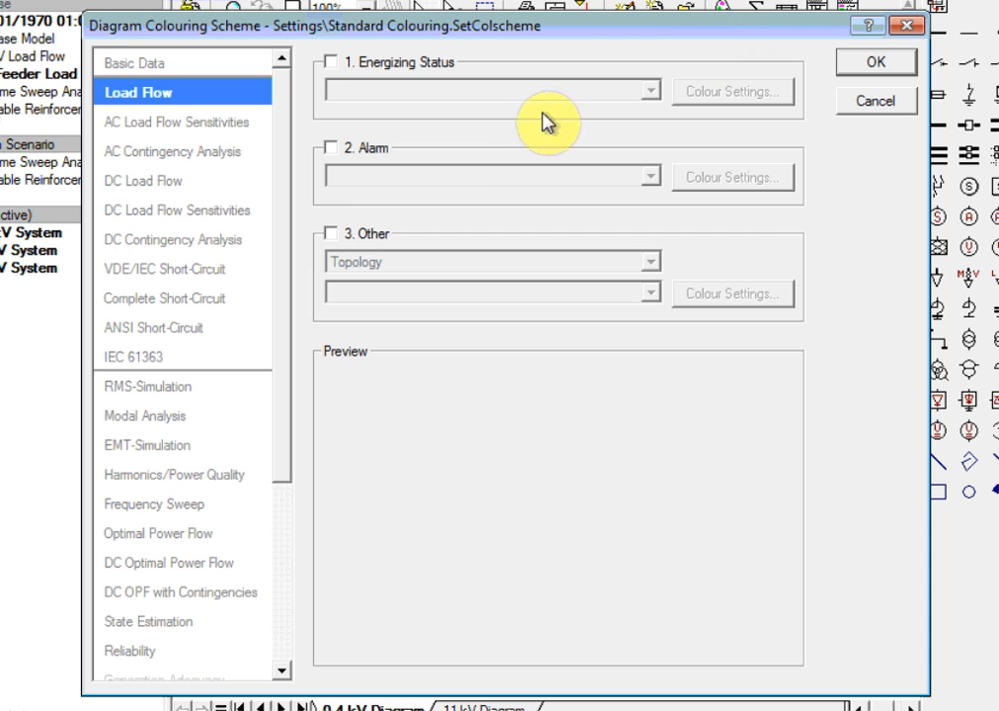
pyautogui.click(331, 233)
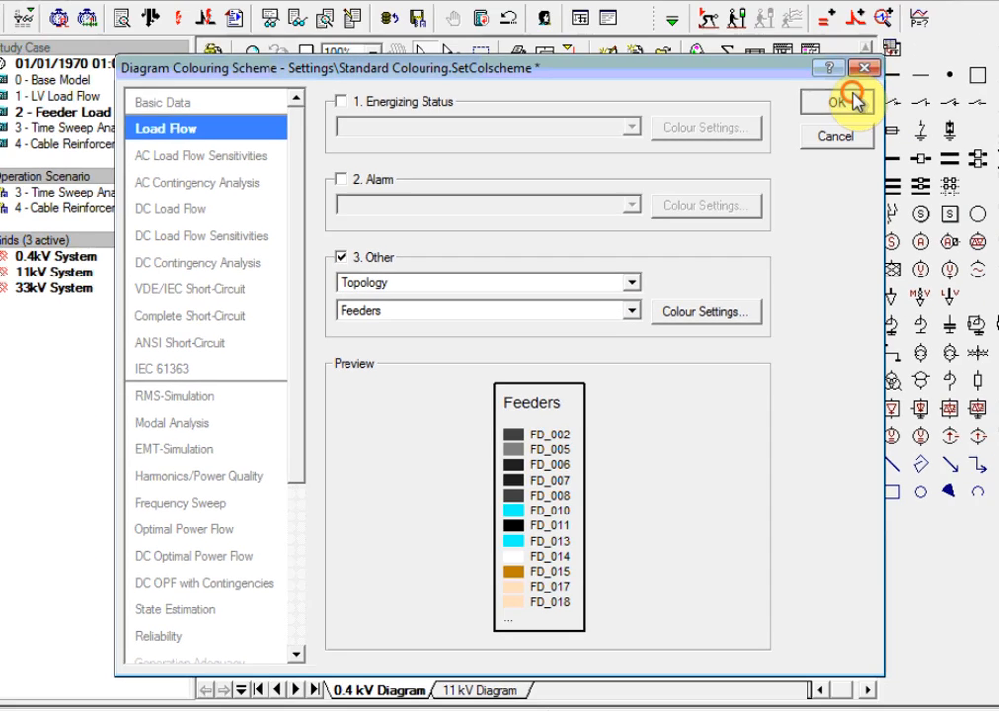
pyautogui.click(875, 61)
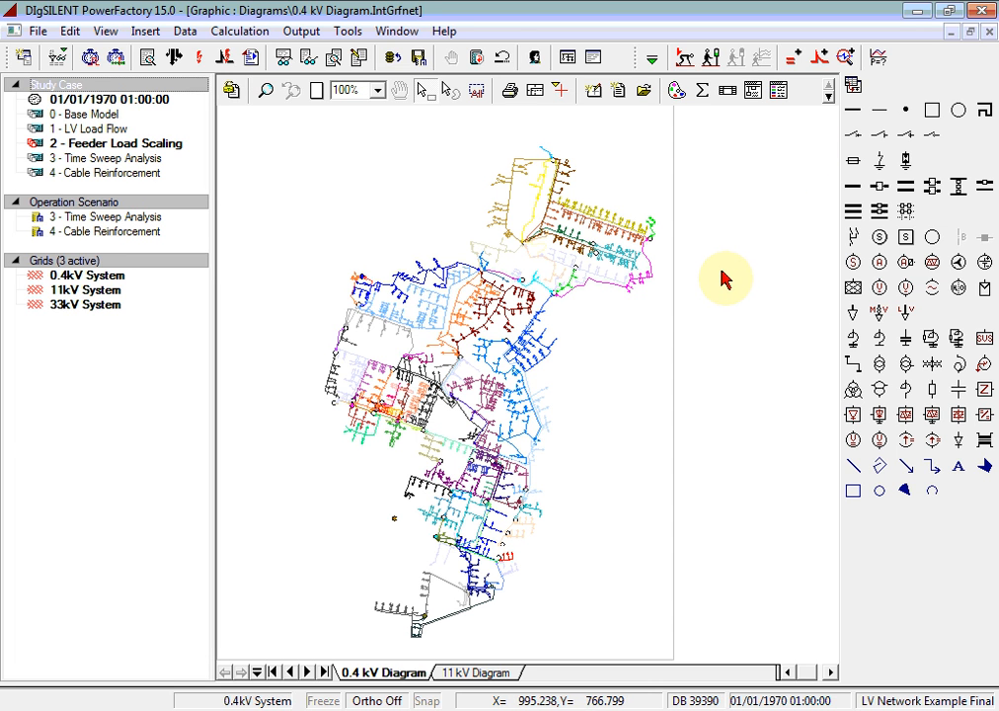
# Step: Show the voltage profile of the dark blue feeder located east of the dark red feeder in the 0.4 kV diagram
pyautogui.click(265, 89)
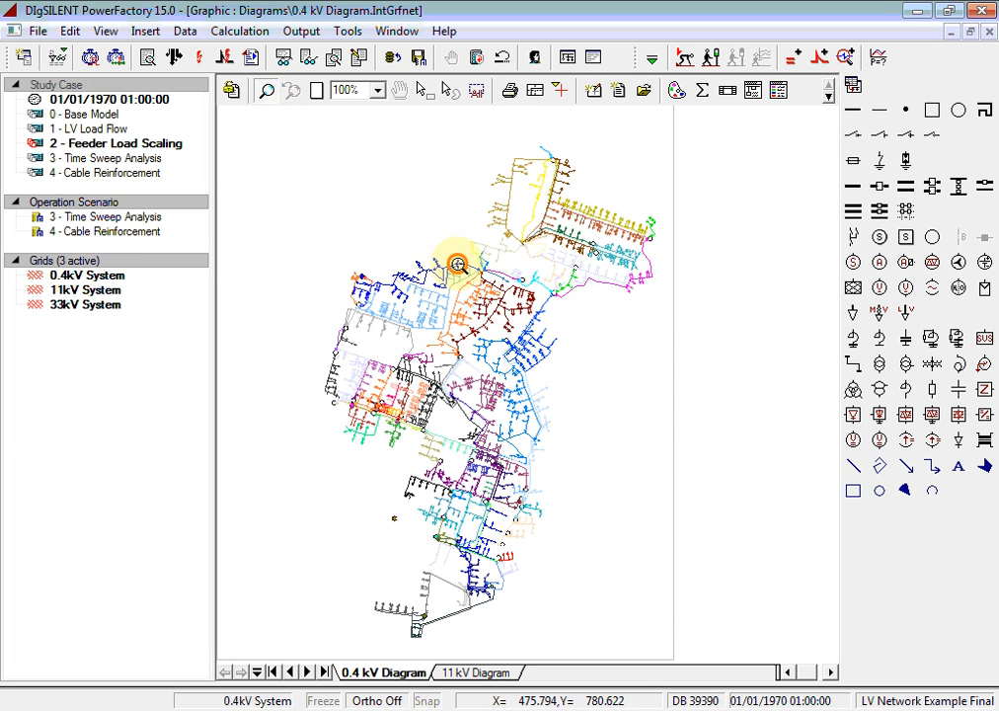
pyautogui.moveTo(457, 265); pyautogui.dragTo(600, 377)
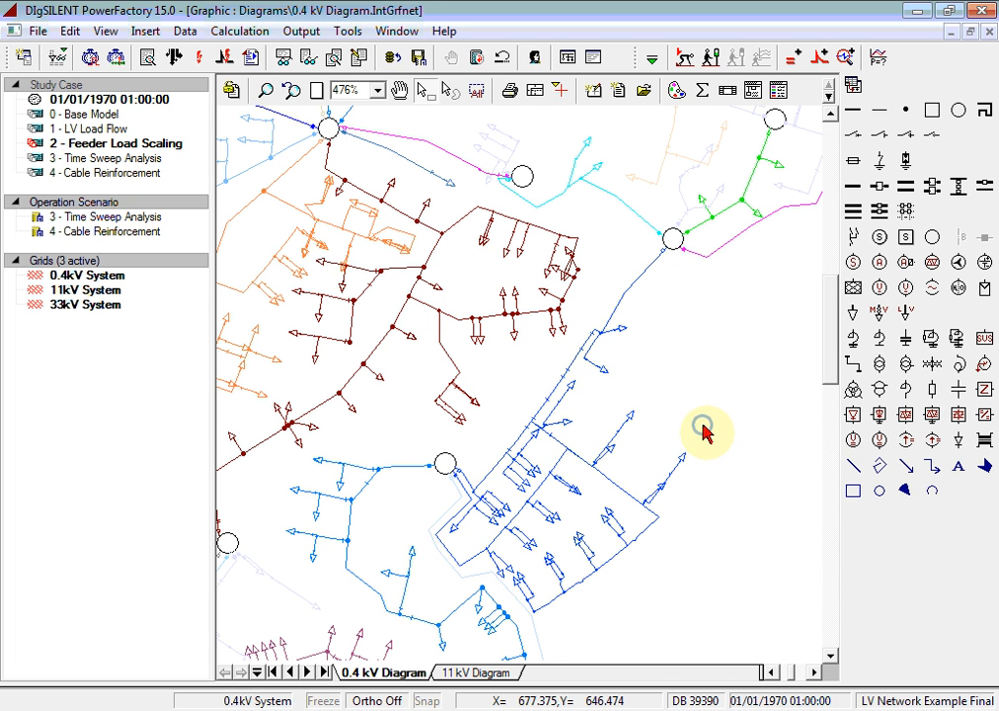
pyautogui.rightClick(575, 371)
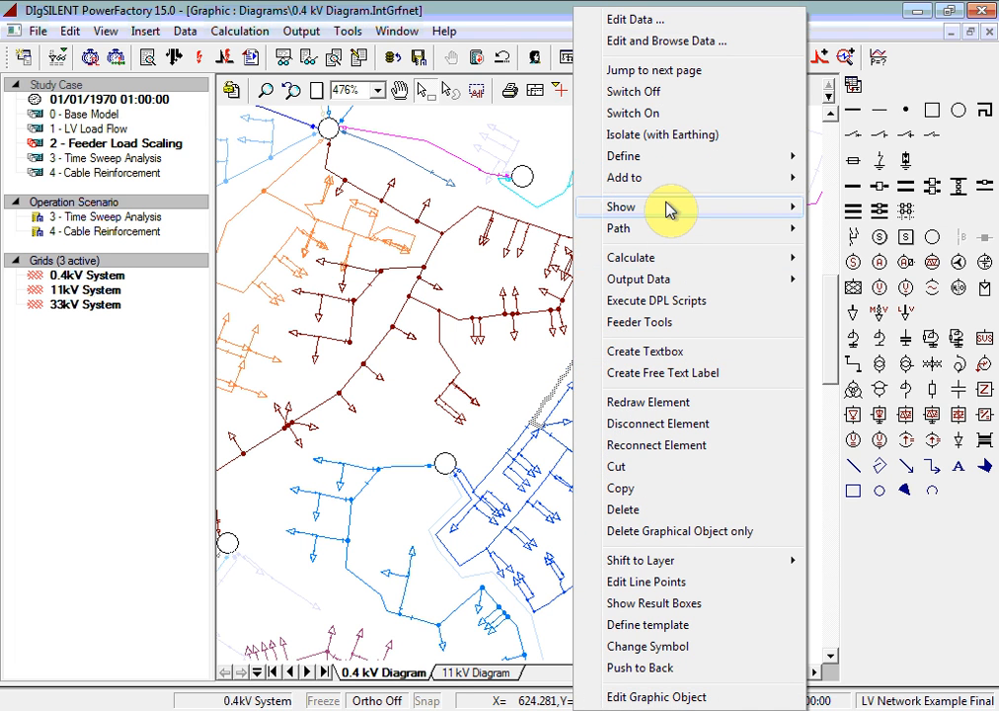
pyautogui.moveTo(669, 207)
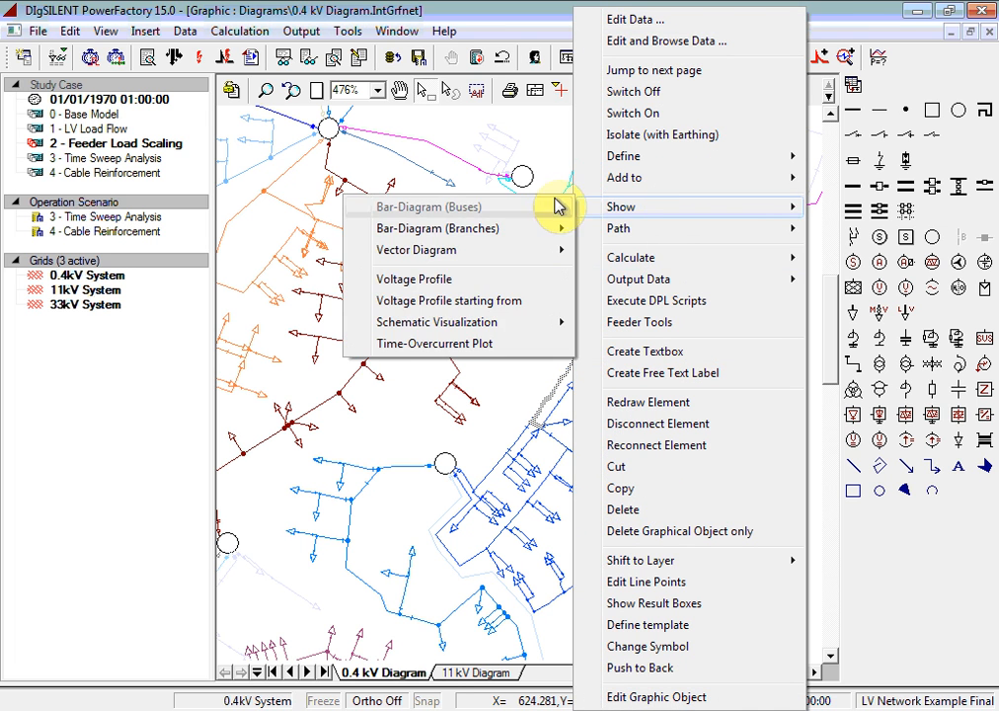
pyautogui.click(460, 280)
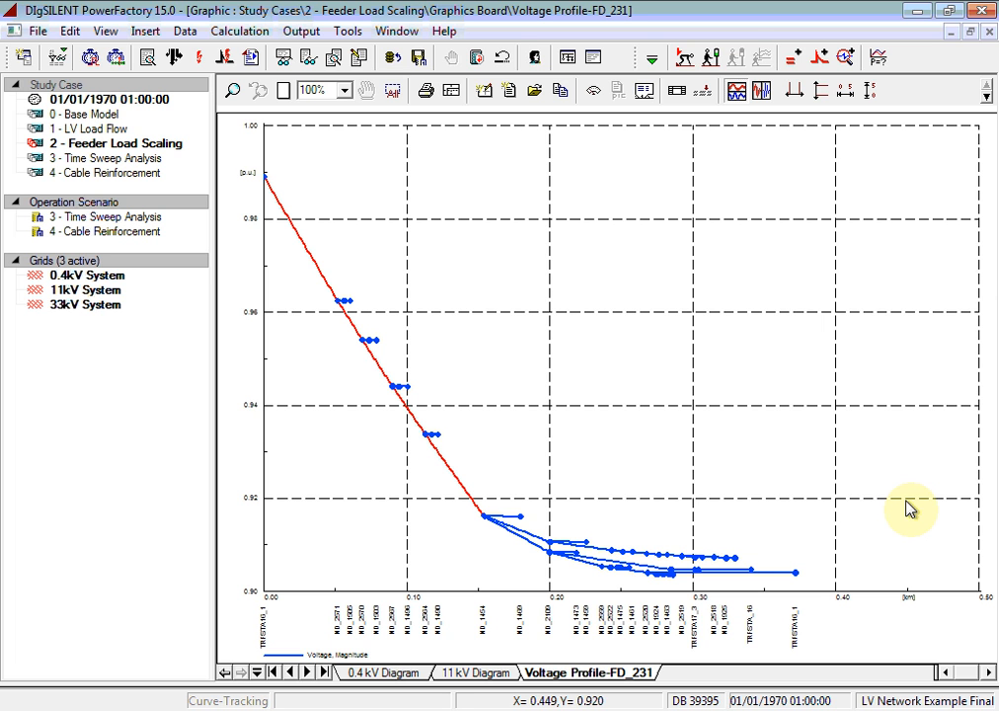
# Step: Label the red section of the voltage profile with its value at about 0.106 km and 0.937 p.u
pyautogui.click(986, 98)
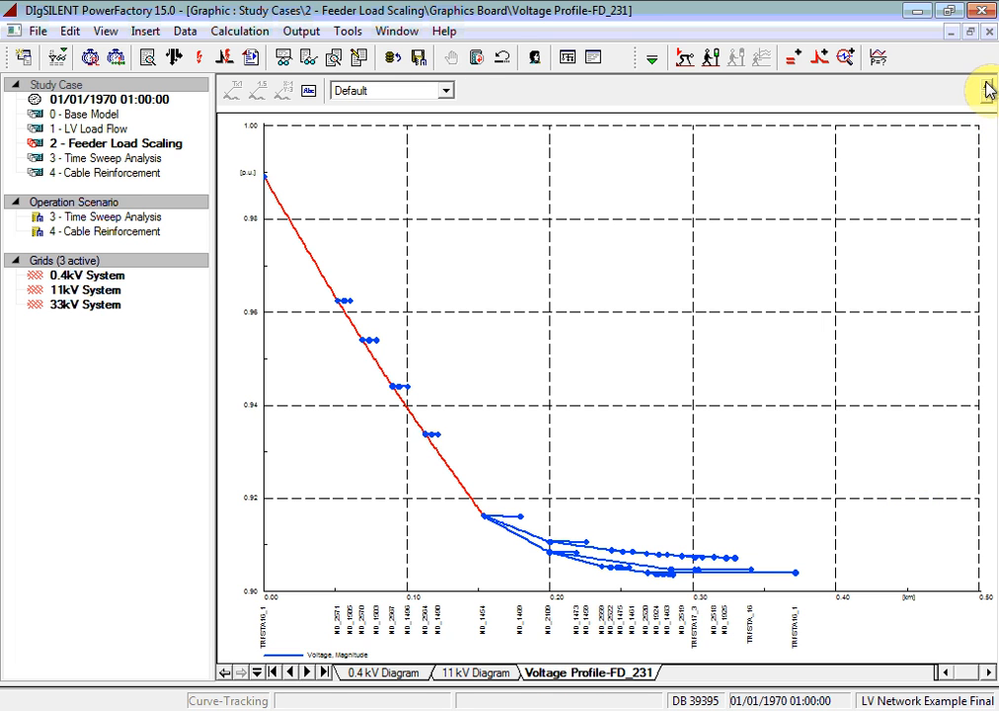
pyautogui.click(413, 419)
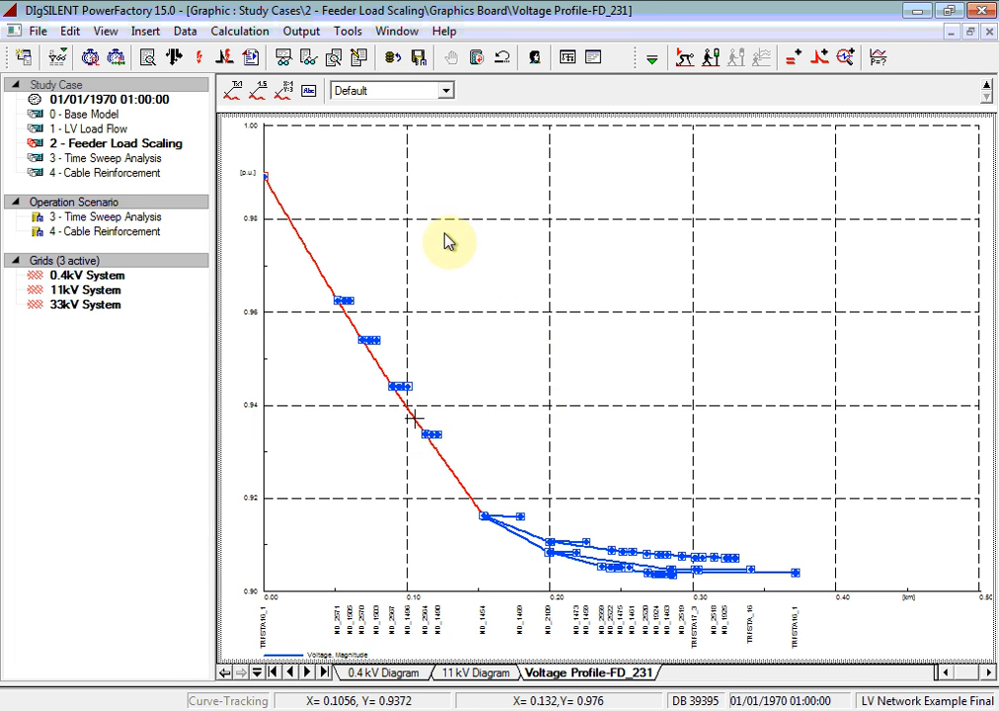
pyautogui.click(252, 96)
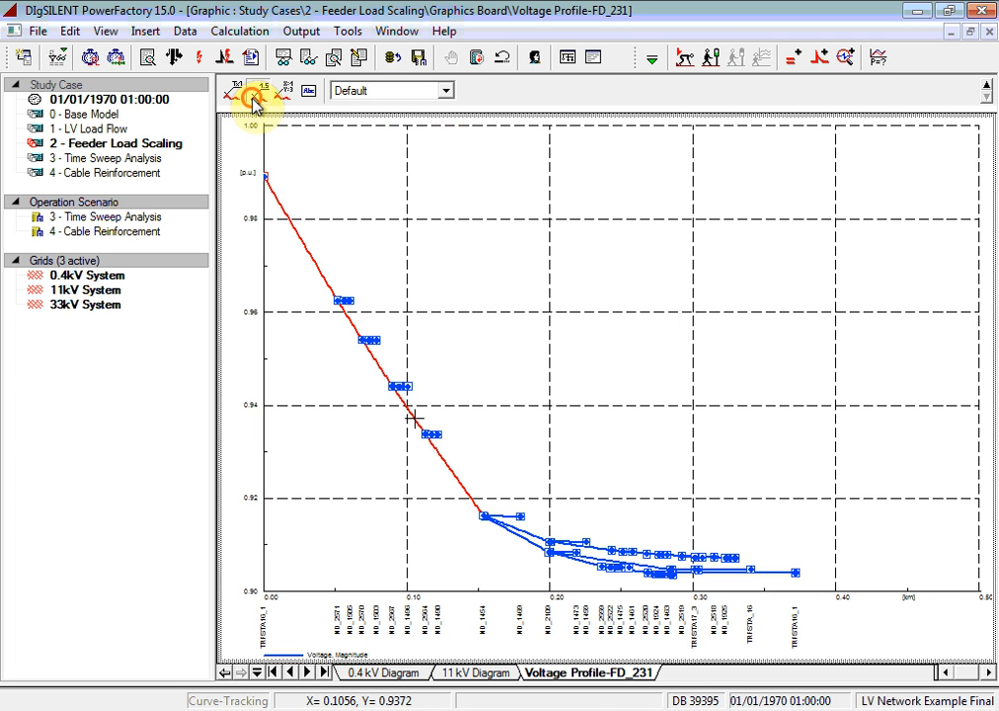
pyautogui.click(515, 328)
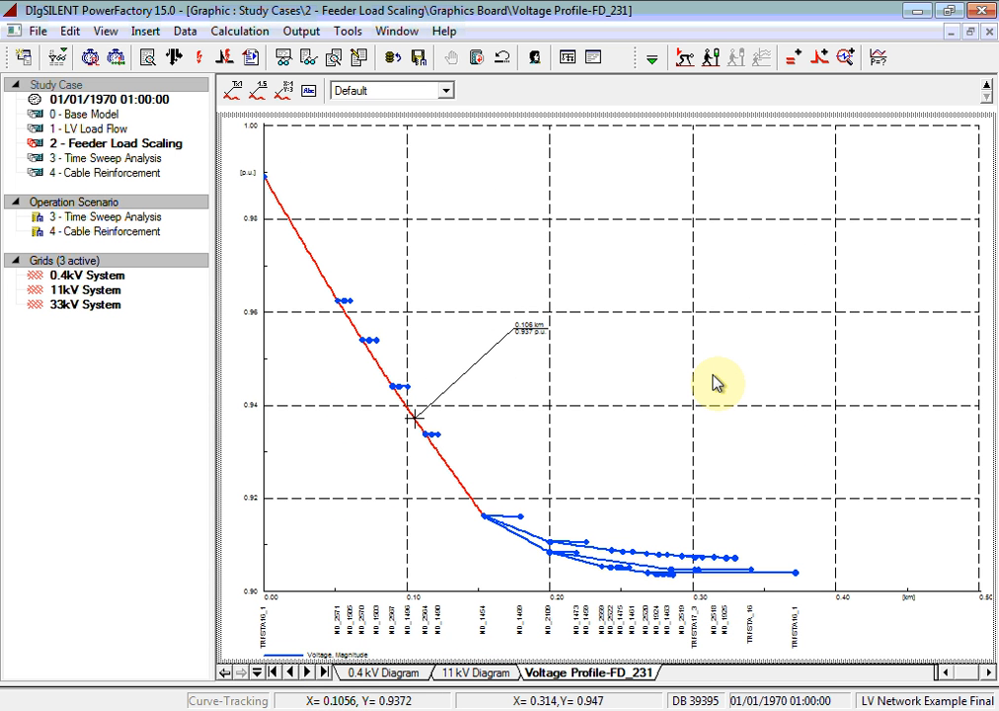
# Step: Add a constant y-value line at 0.95 p.u. to the voltage profile plot
pyautogui.rightClick(623, 340)
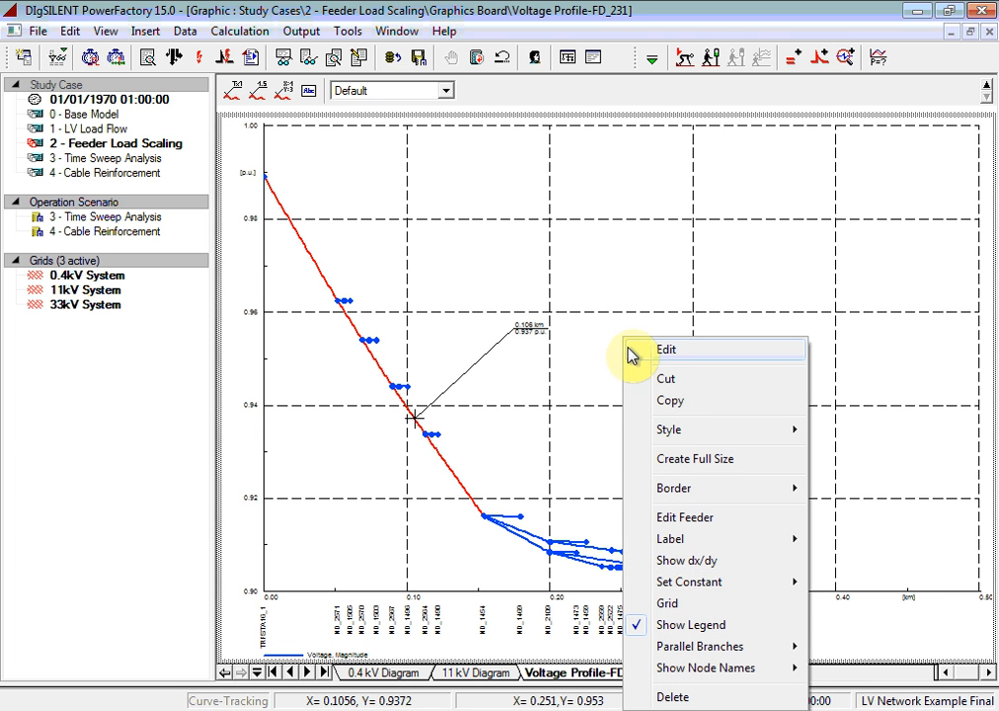
pyautogui.moveTo(735, 586)
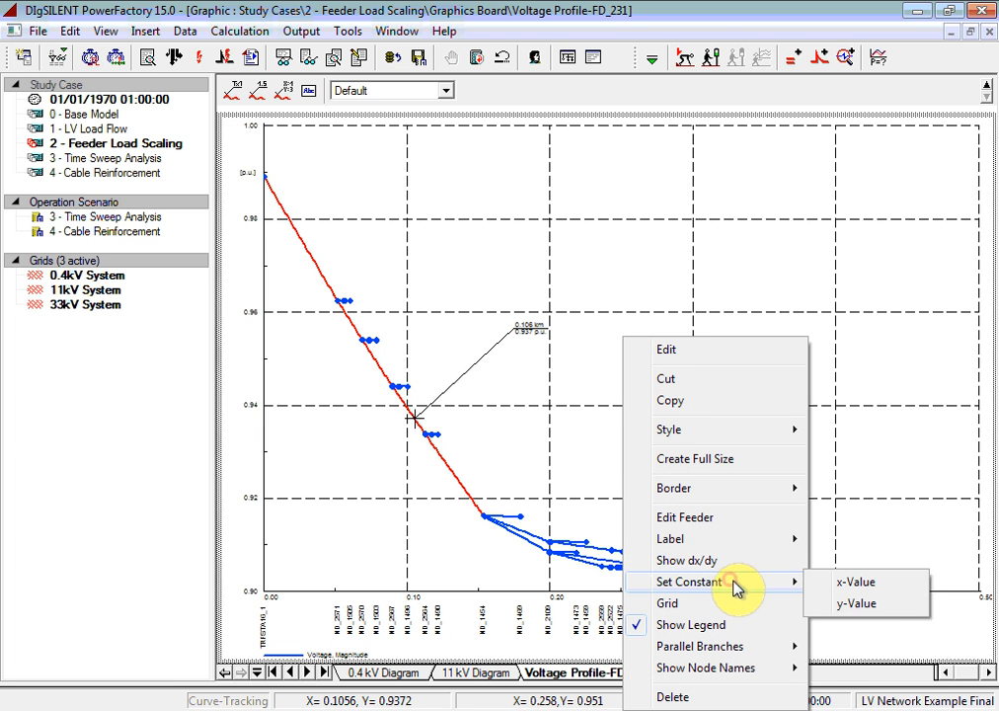
pyautogui.click(884, 605)
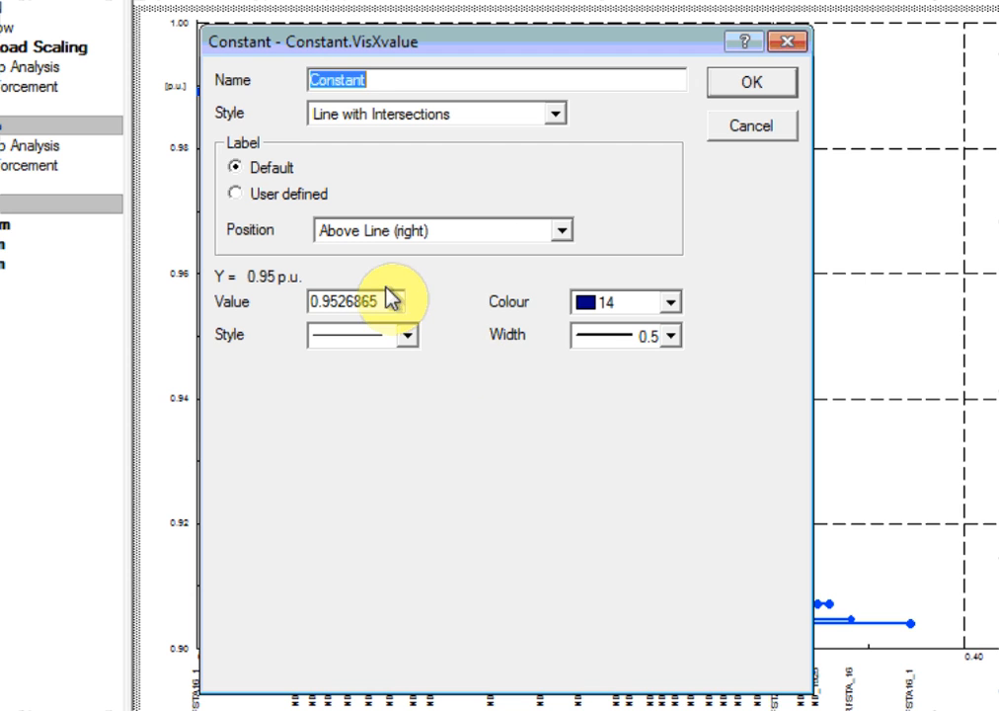
pyautogui.doubleClick(397, 301)
pyautogui.write('0')
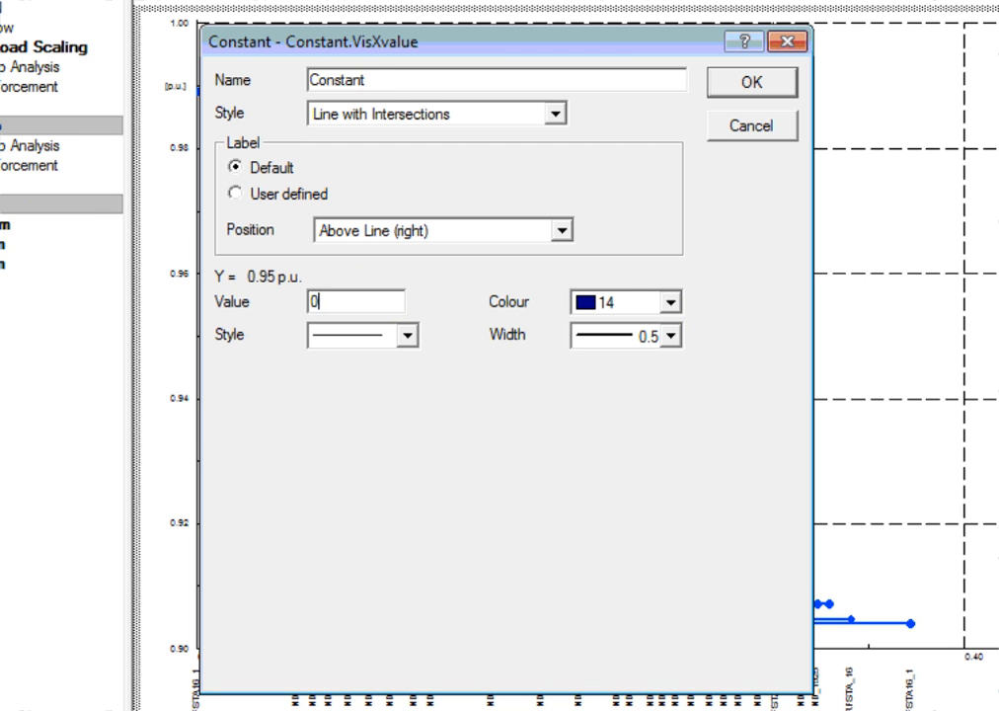
pyautogui.write('.95')
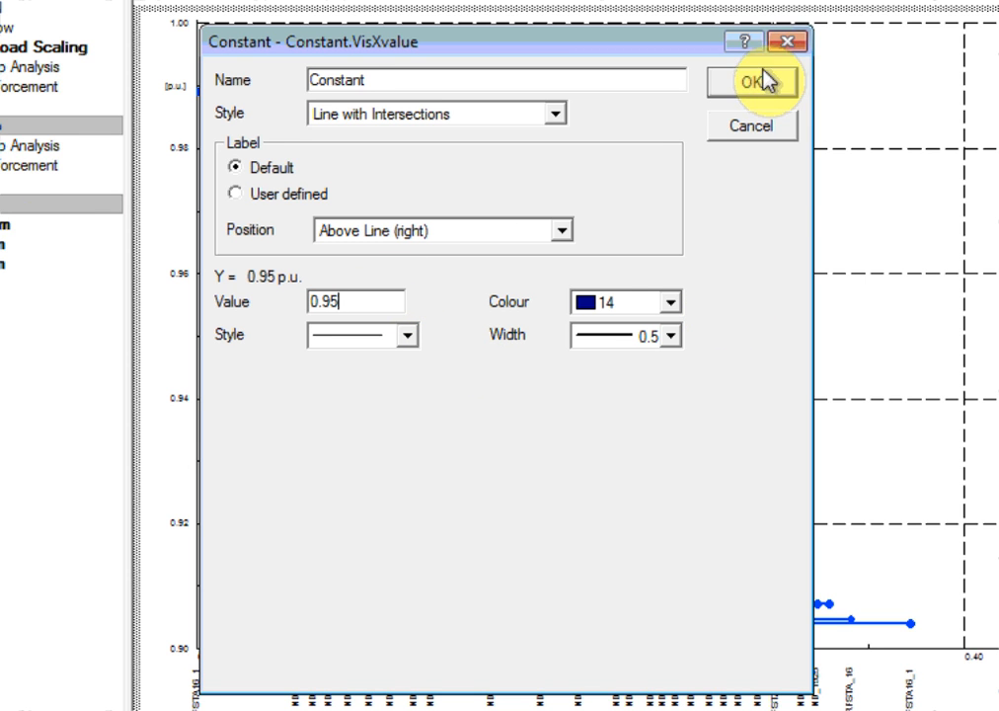
pyautogui.click(758, 85)
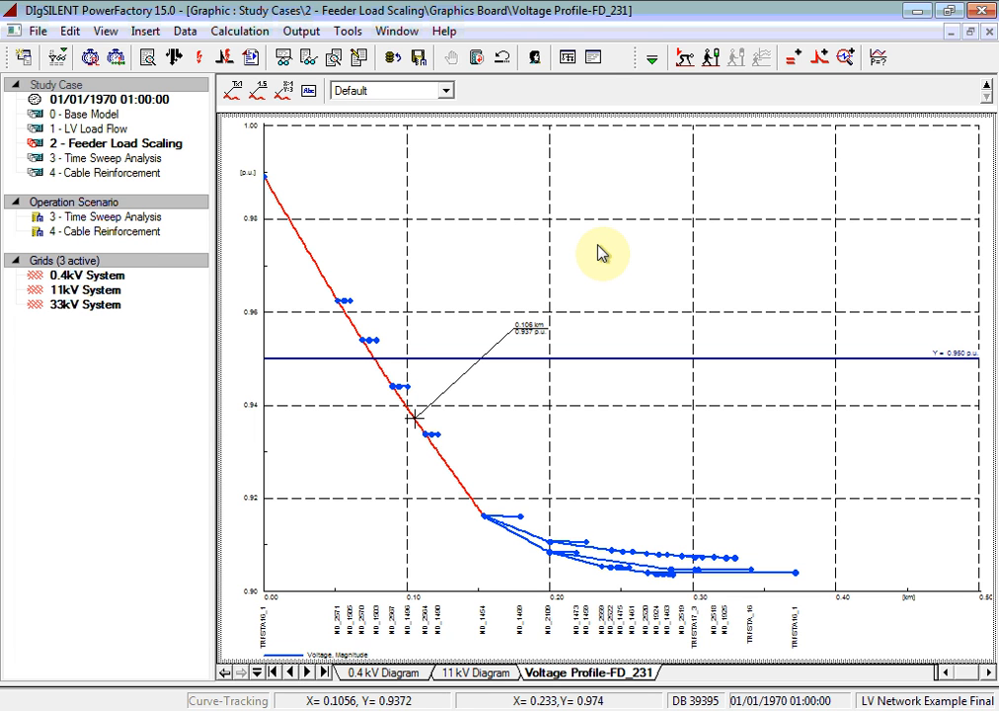
# Step: Label the point where the red profile curve crosses the 0.95 p.u. line with its value, at about 0.077 km
pyautogui.click(374, 359)
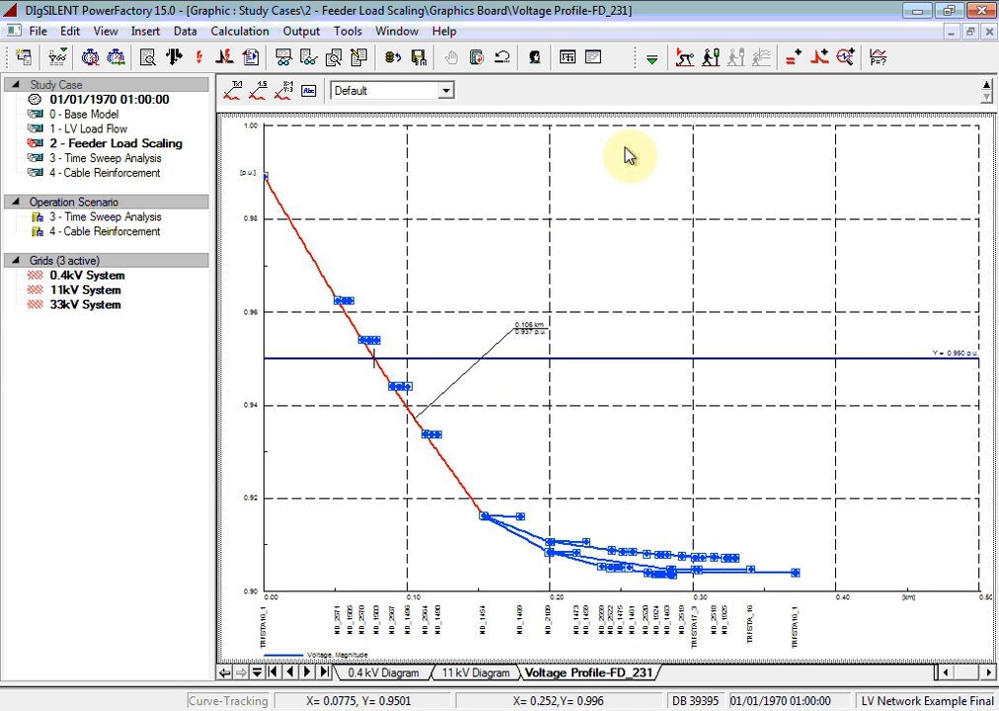
pyautogui.click(258, 92)
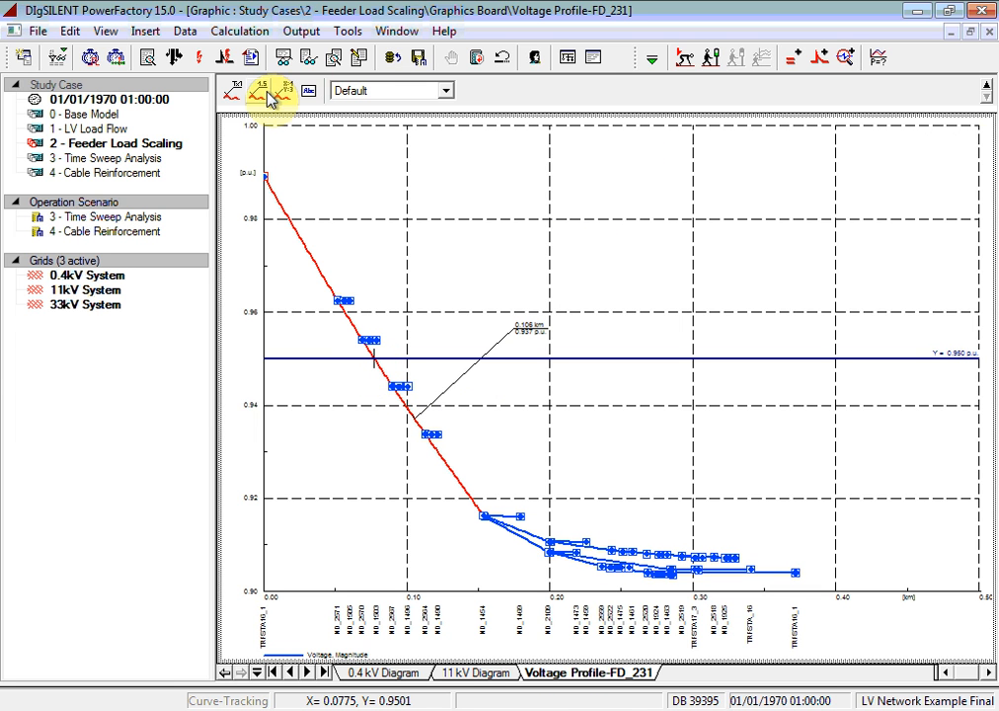
pyautogui.click(451, 284)
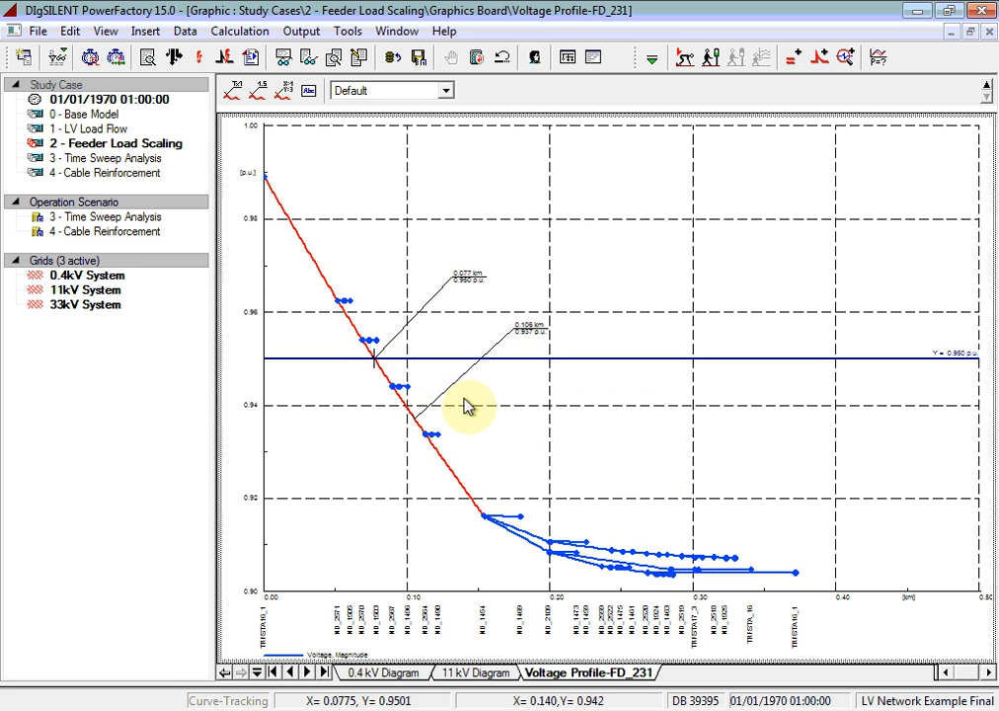
# Step: Scale feeder FD_231's loads by Active Power at 50 kW and Reactive Power at 10 kvar, and rerun the load flow
pyautogui.rightClick(408, 413)
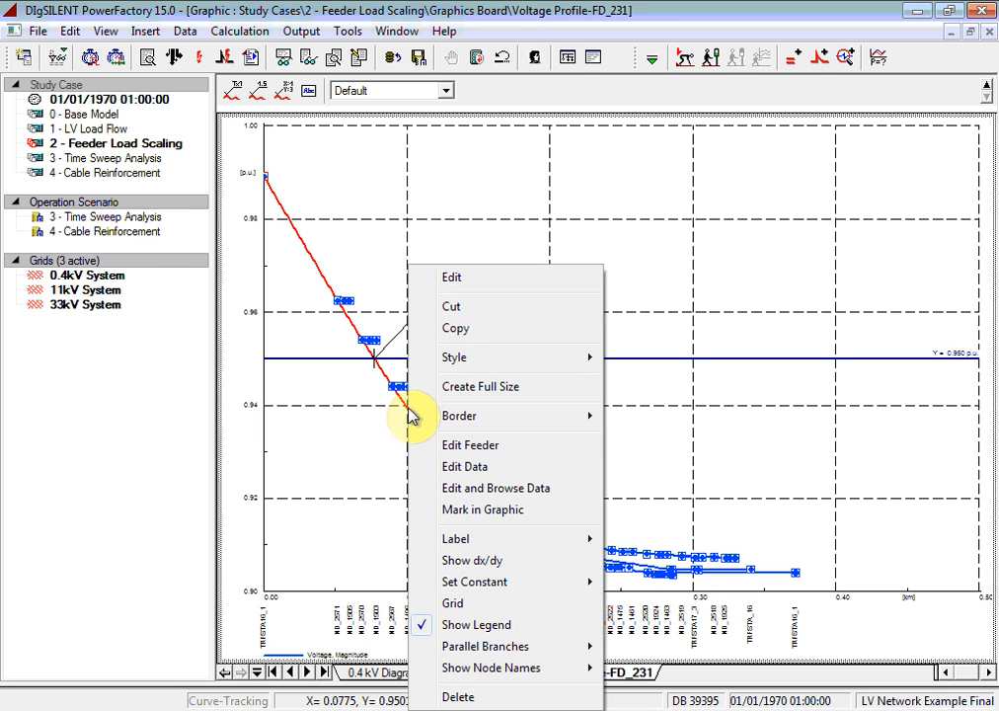
pyautogui.click(446, 445)
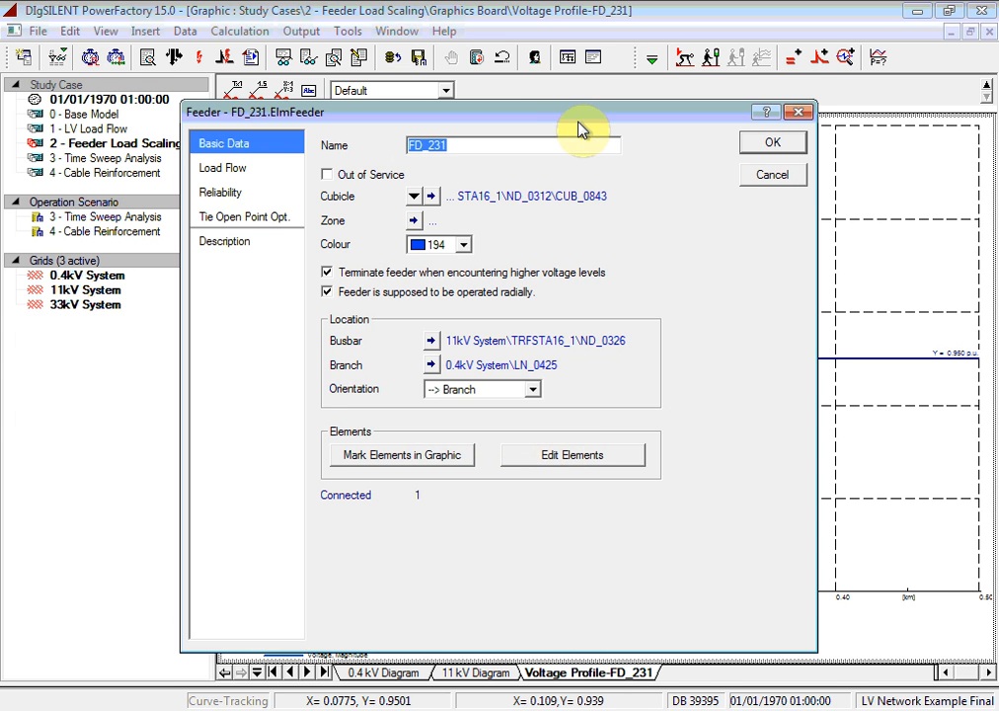
pyautogui.moveTo(580, 127); pyautogui.dragTo(687, 129)
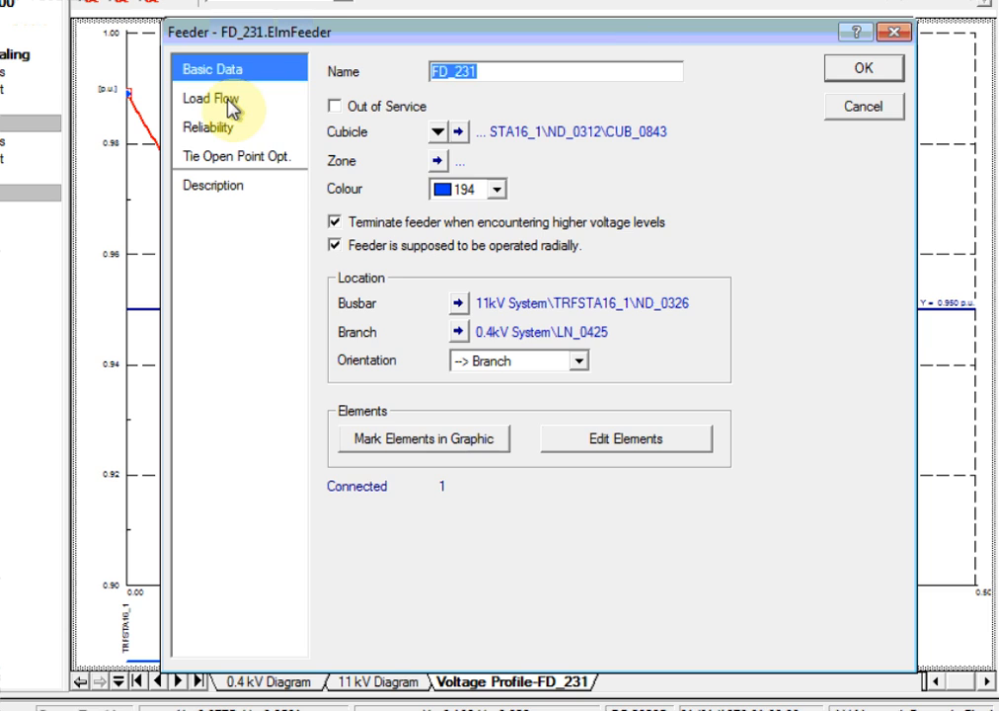
pyautogui.click(231, 102)
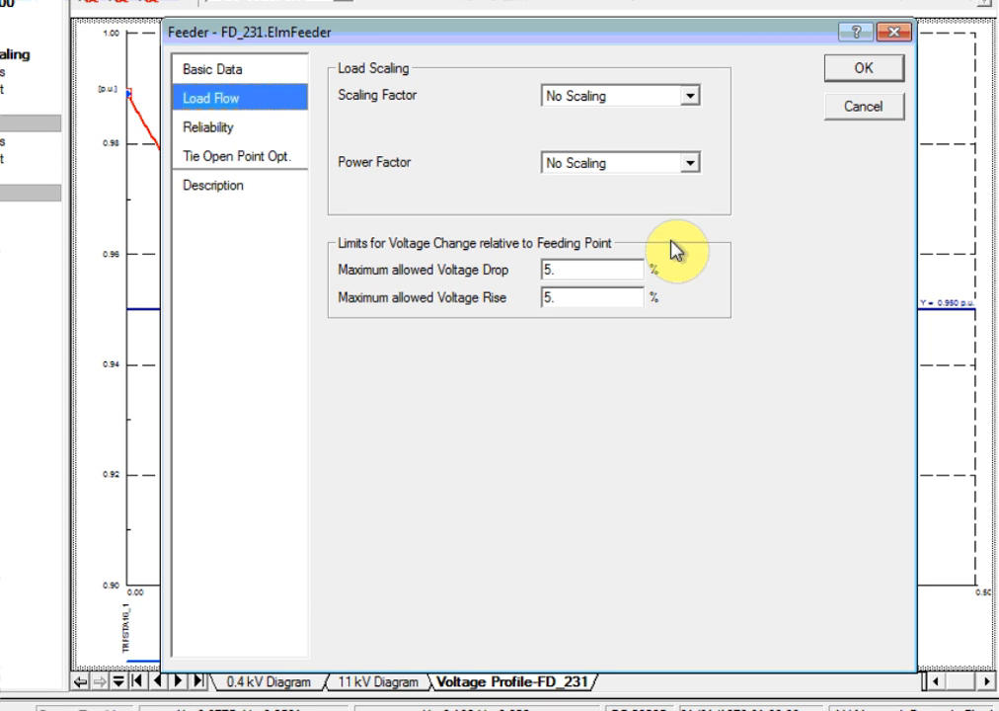
pyautogui.click(683, 99)
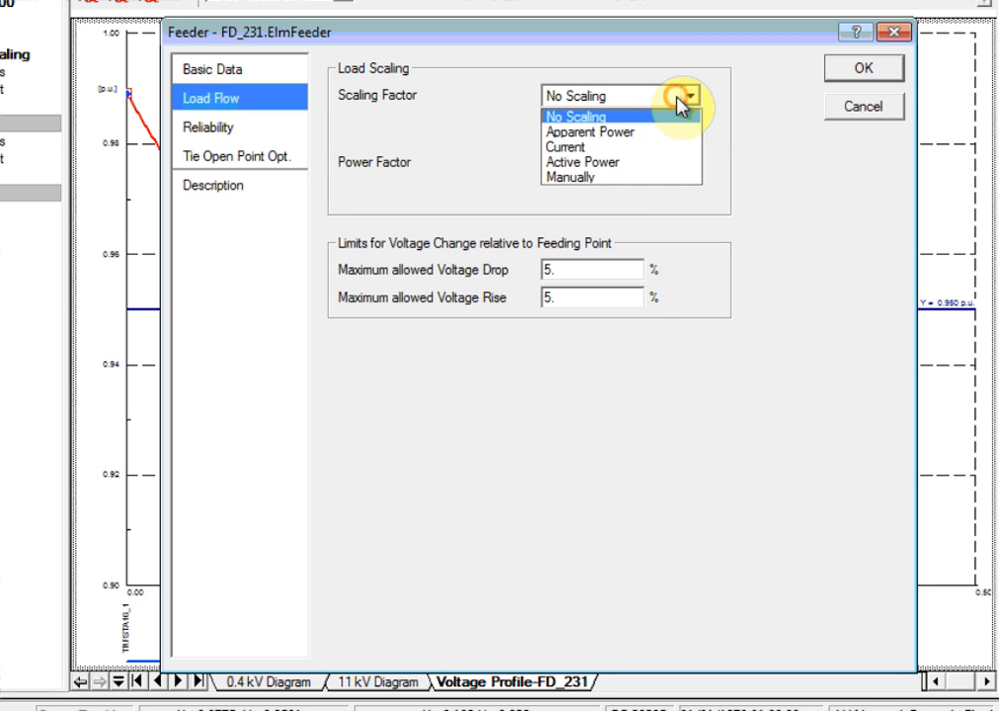
pyautogui.click(641, 162)
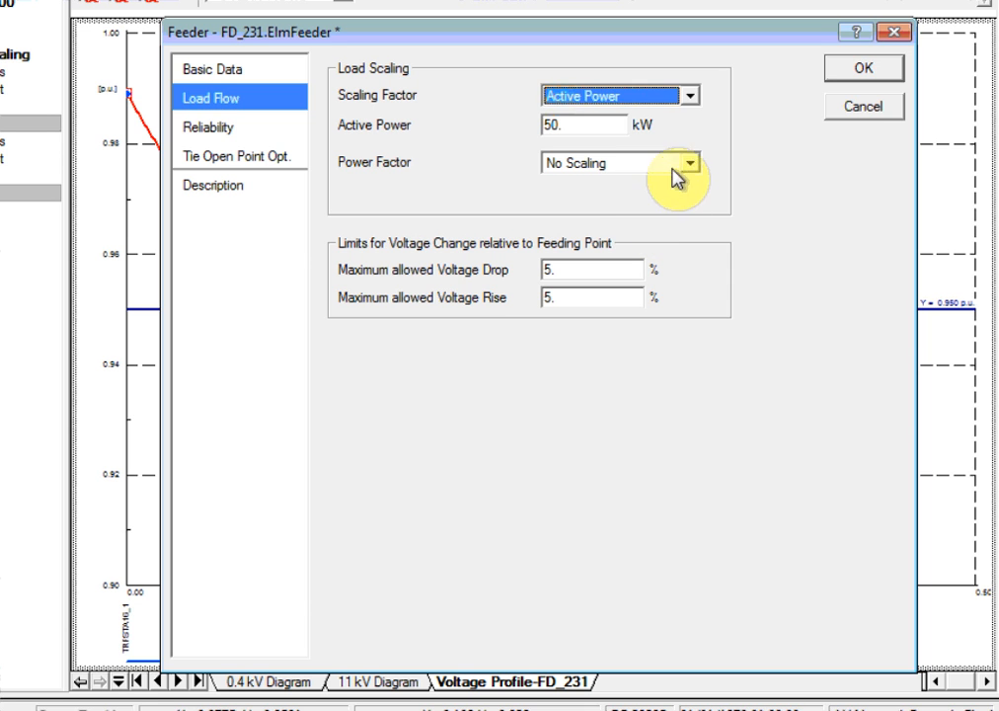
pyautogui.click(673, 166)
pyautogui.click(658, 200)
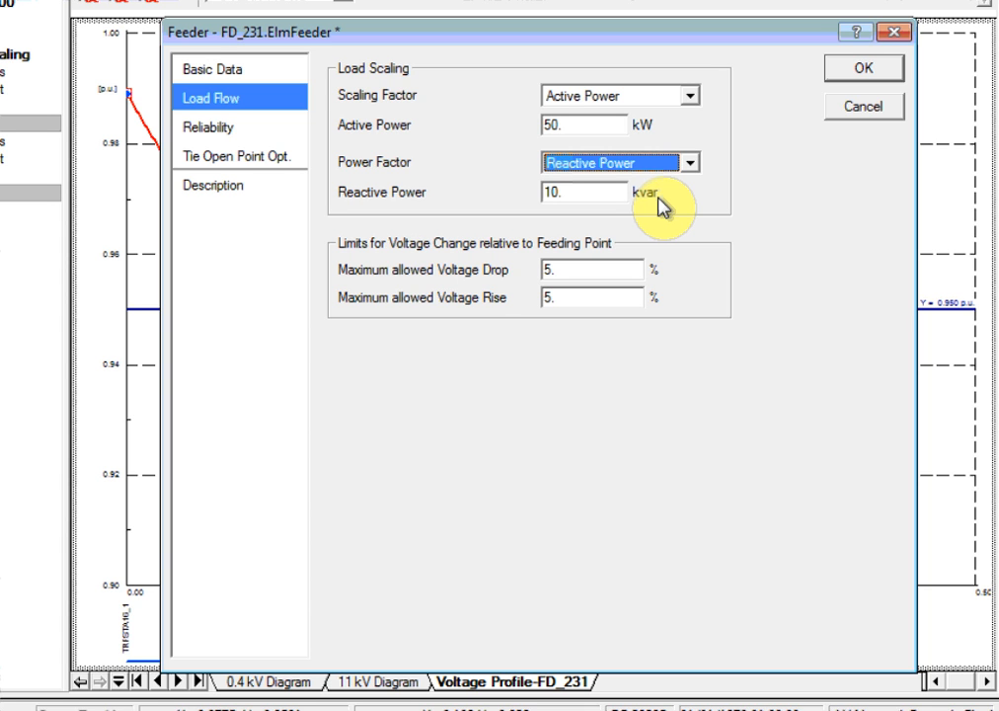
pyautogui.click(863, 71)
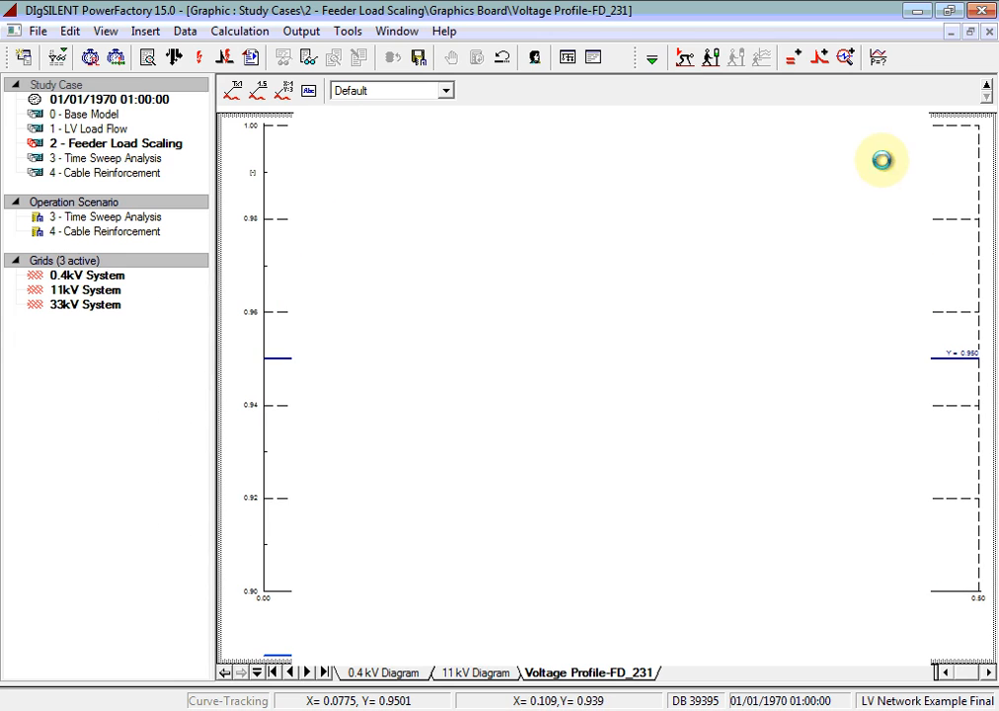
pyautogui.click(174, 56)
pyautogui.click(783, 140)
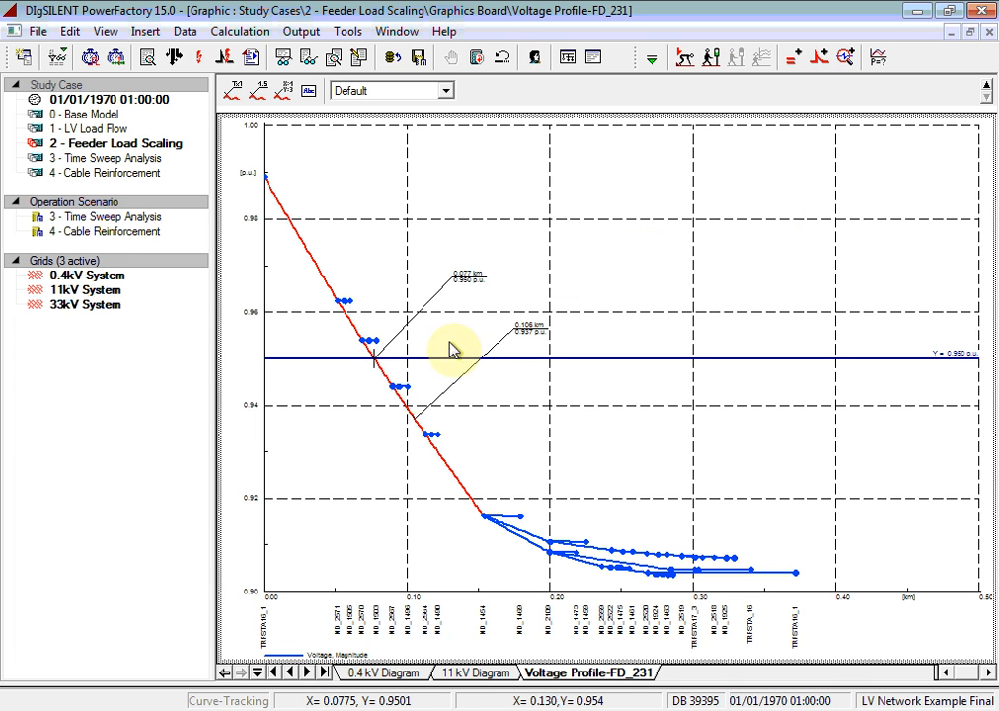
# Step: List the low-voltage loads among feeder FD_231's elements with their detailed data, including the load scaling adjustment setting
pyautogui.rightClick(403, 410)
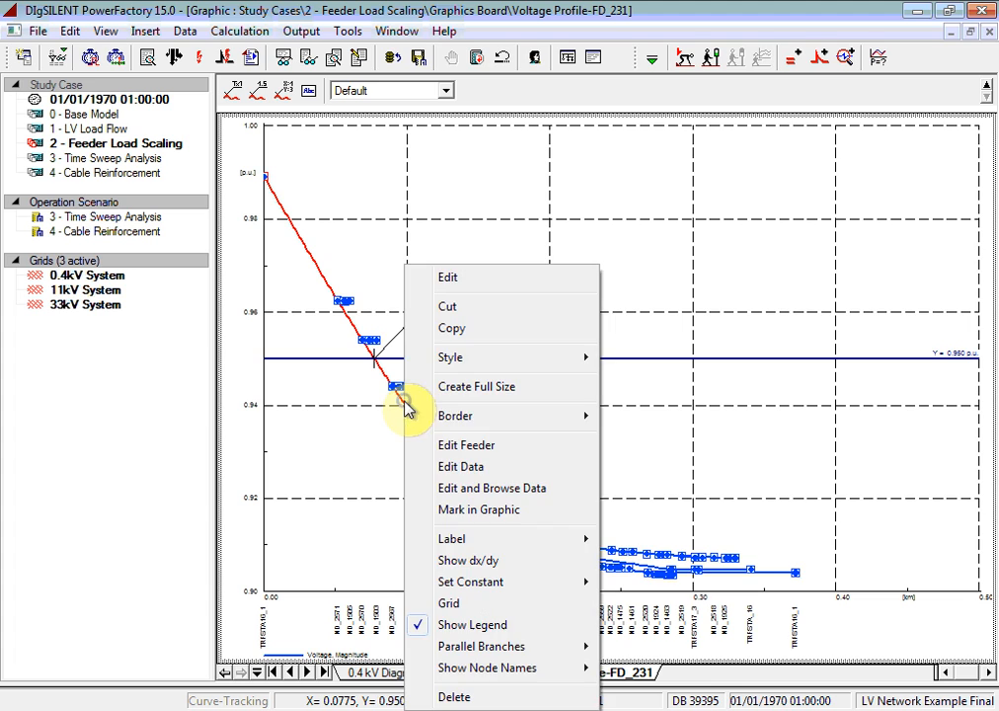
pyautogui.click(439, 445)
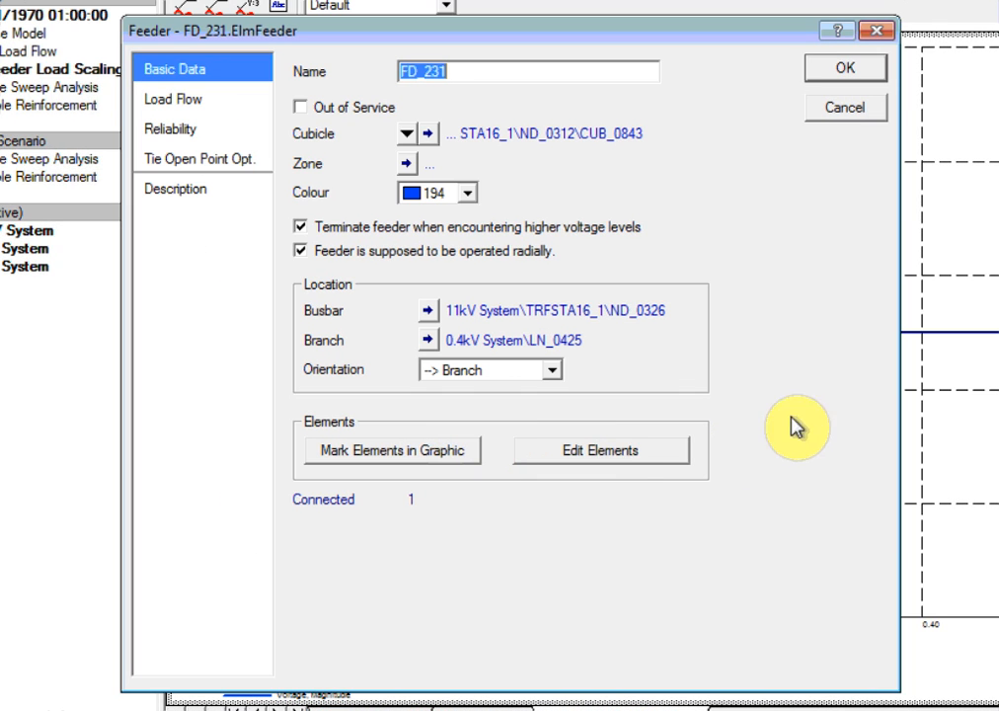
pyautogui.click(607, 452)
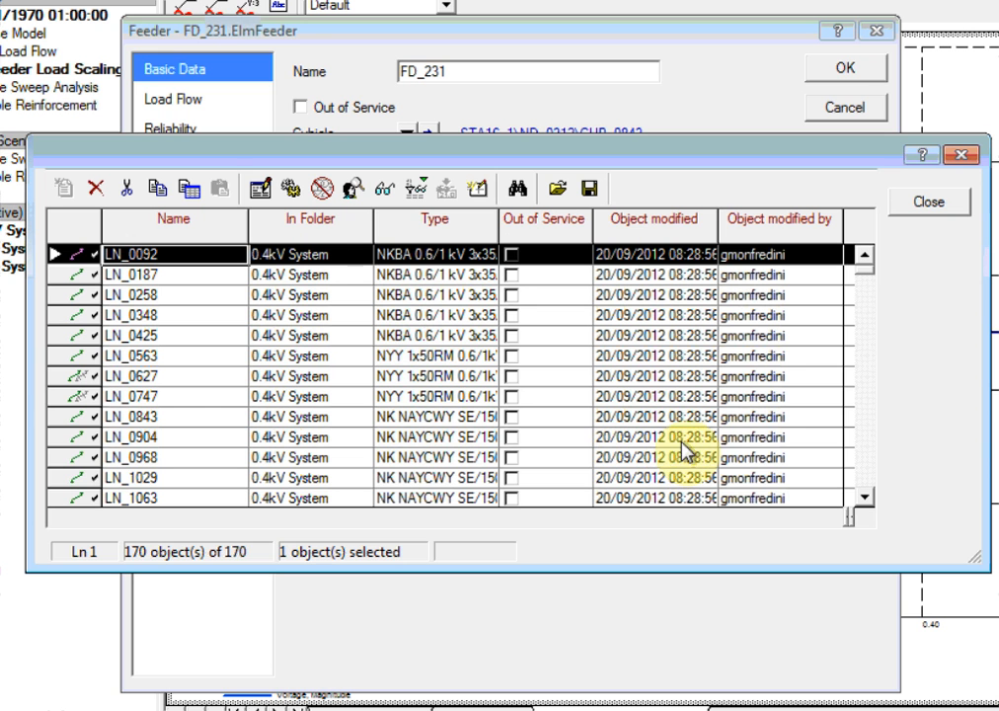
pyautogui.click(422, 198)
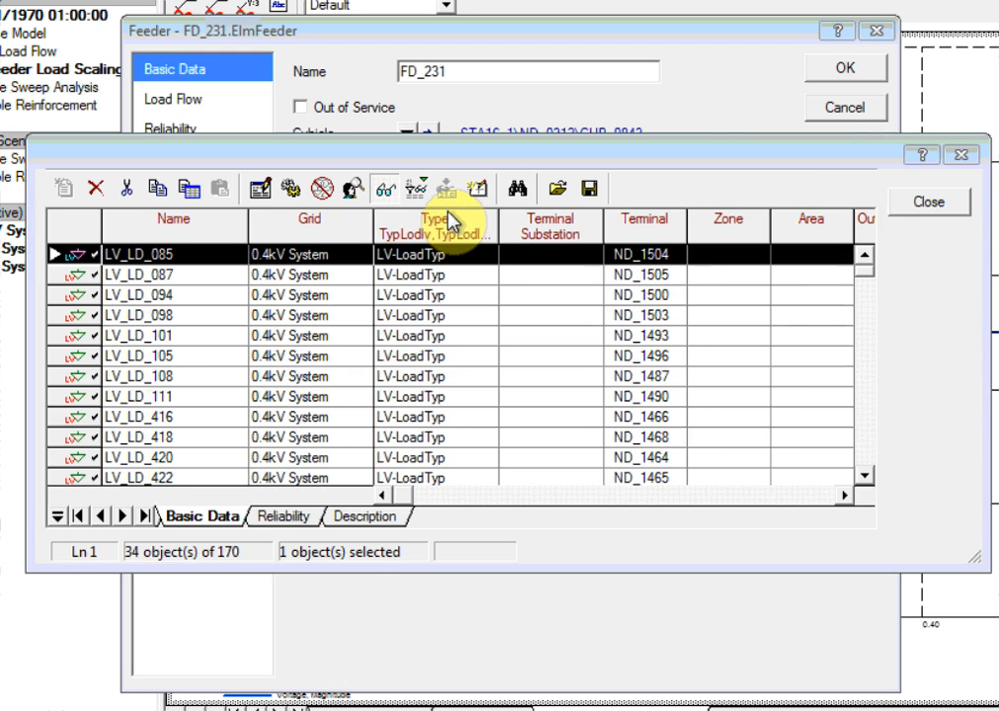
pyautogui.moveTo(403, 500); pyautogui.dragTo(536, 520)
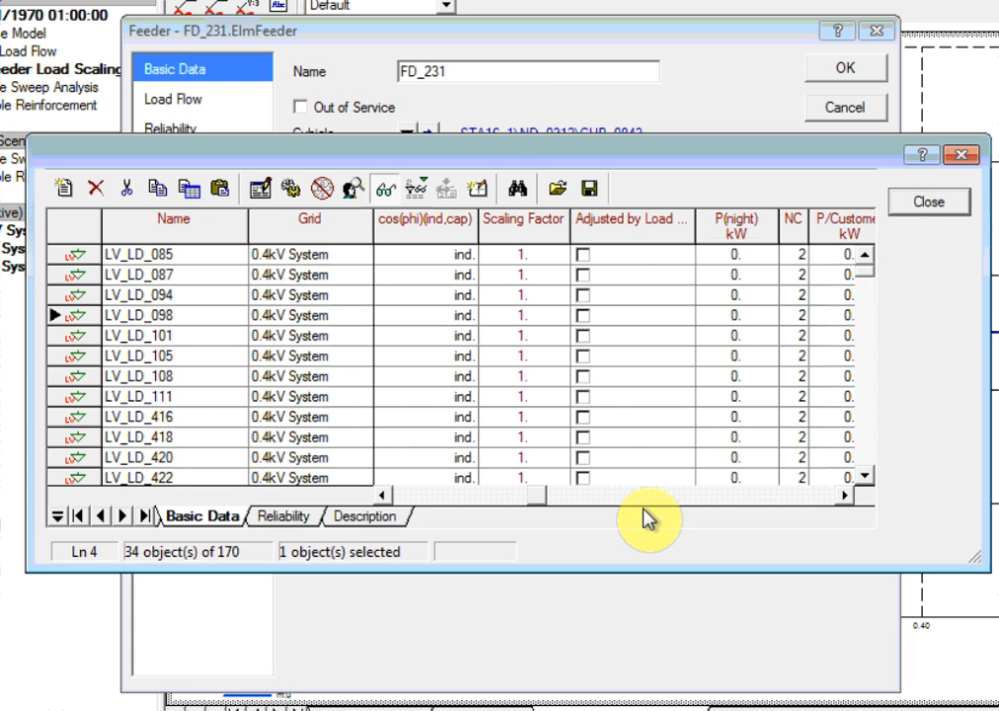
# Step: Enable the "Adjusted by Load ..." option for LV_LD_085 and copy that setting to all of the feeder's low-voltage loads
pyautogui.click(587, 255)
pyautogui.click(587, 254)
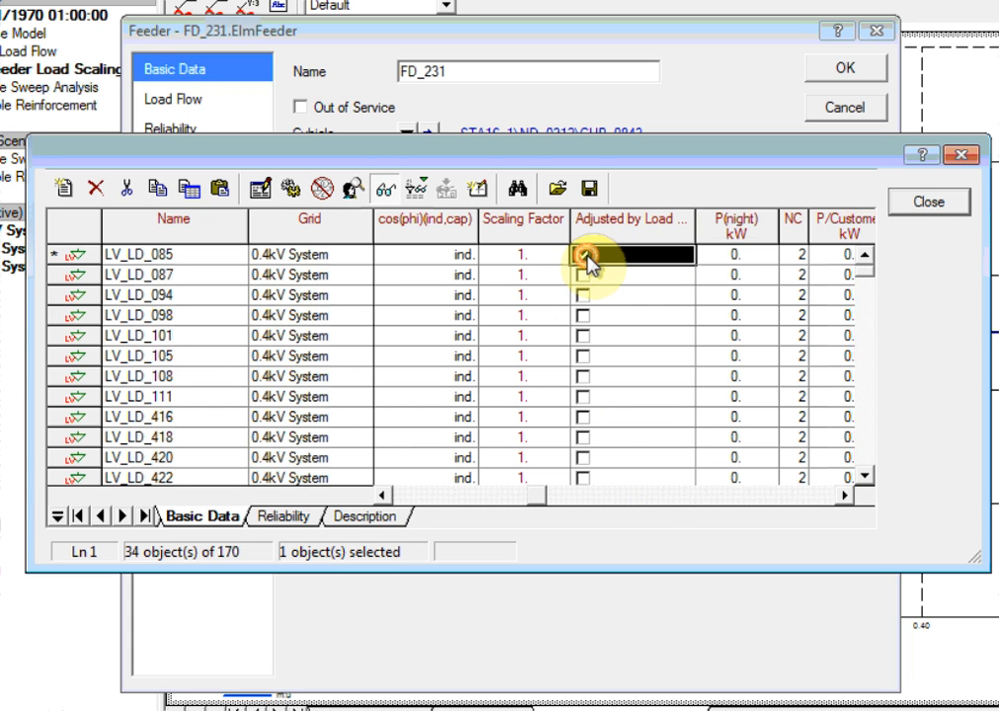
pyautogui.rightClick(633, 259)
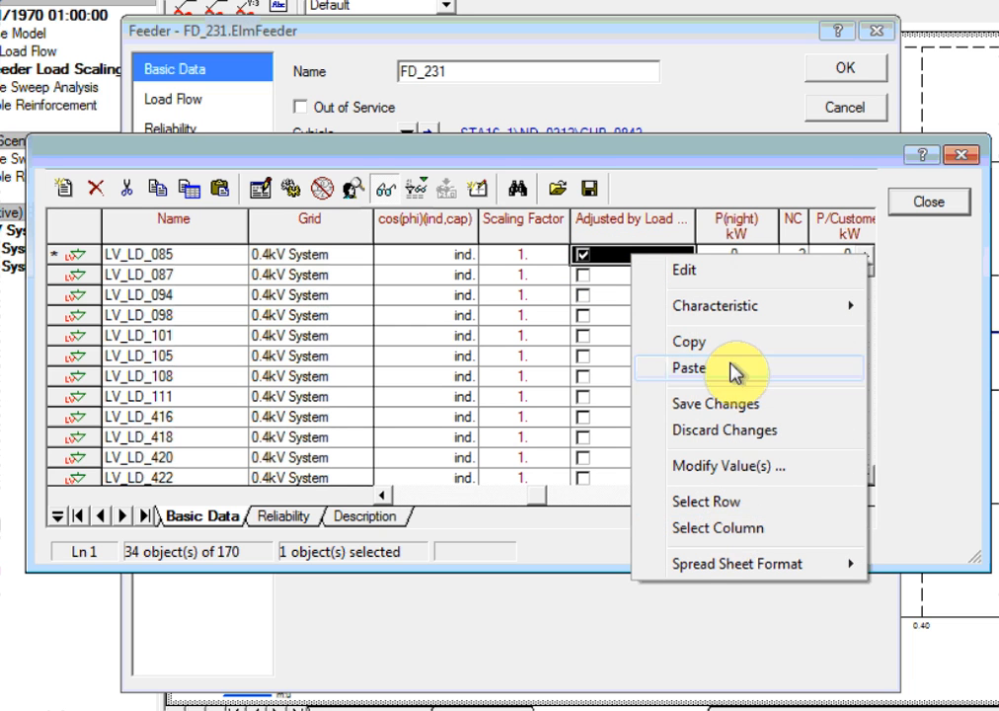
pyautogui.click(663, 345)
pyautogui.click(633, 258)
pyautogui.rightClick(633, 259)
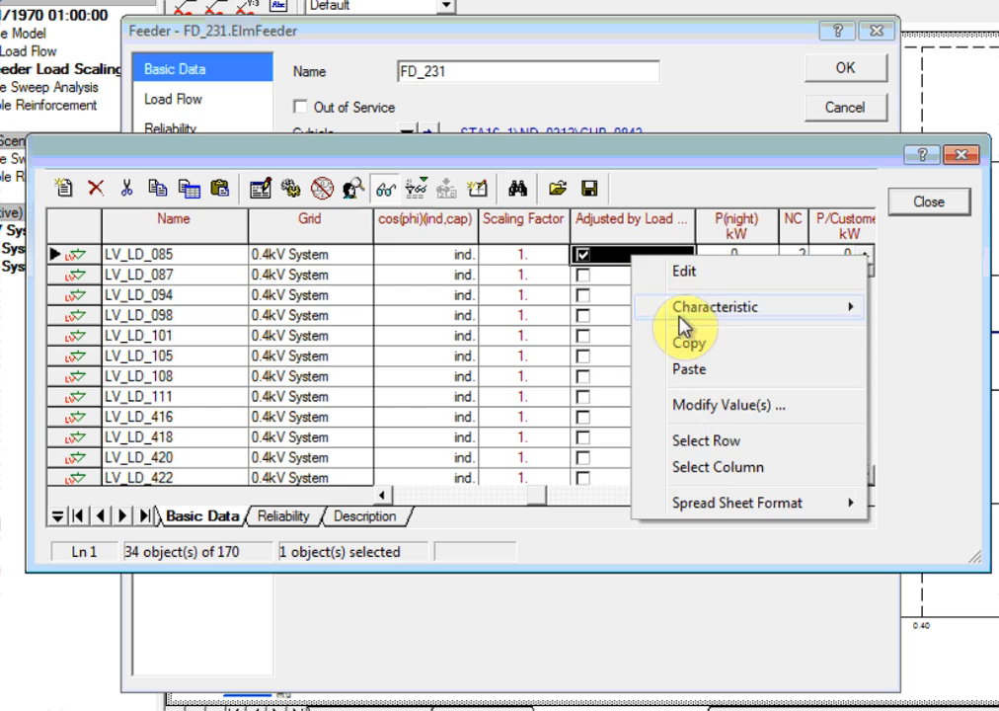
pyautogui.click(705, 471)
pyautogui.rightClick(632, 315)
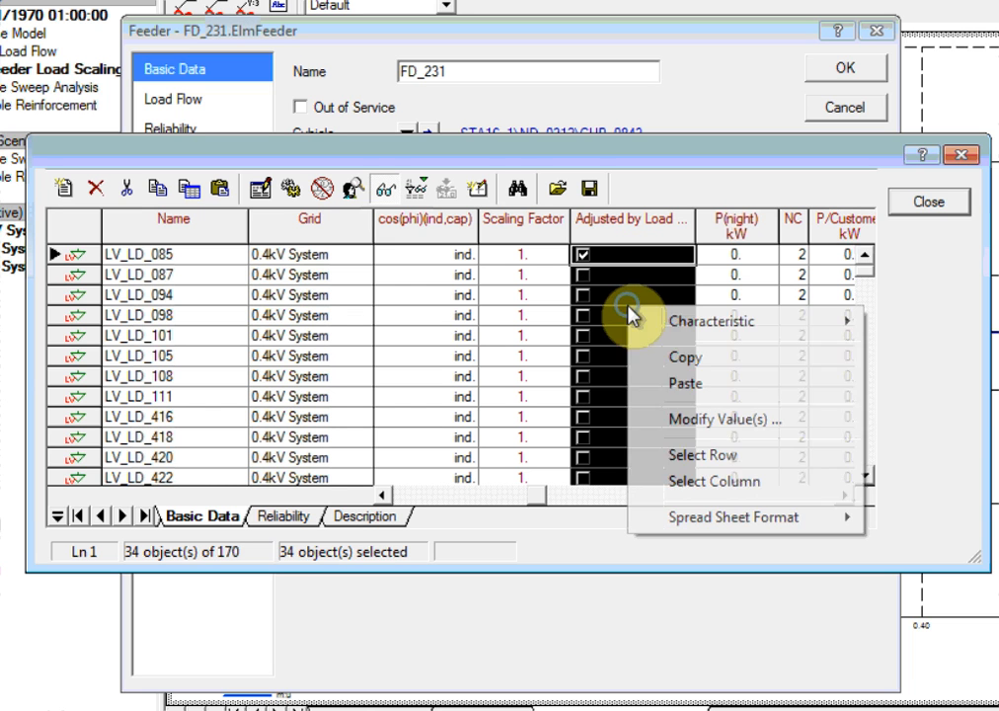
pyautogui.click(706, 385)
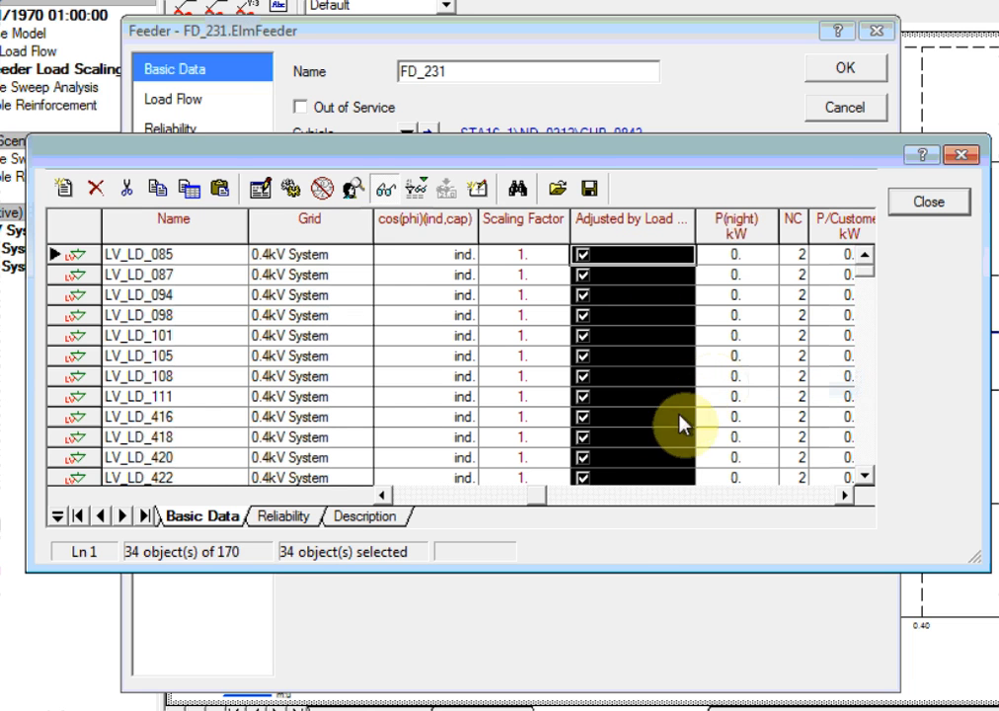
# Step: Close the element list, accept the feeder data, and rerun the balanced AC load flow with Feeder Load Scaling
pyautogui.click(929, 203)
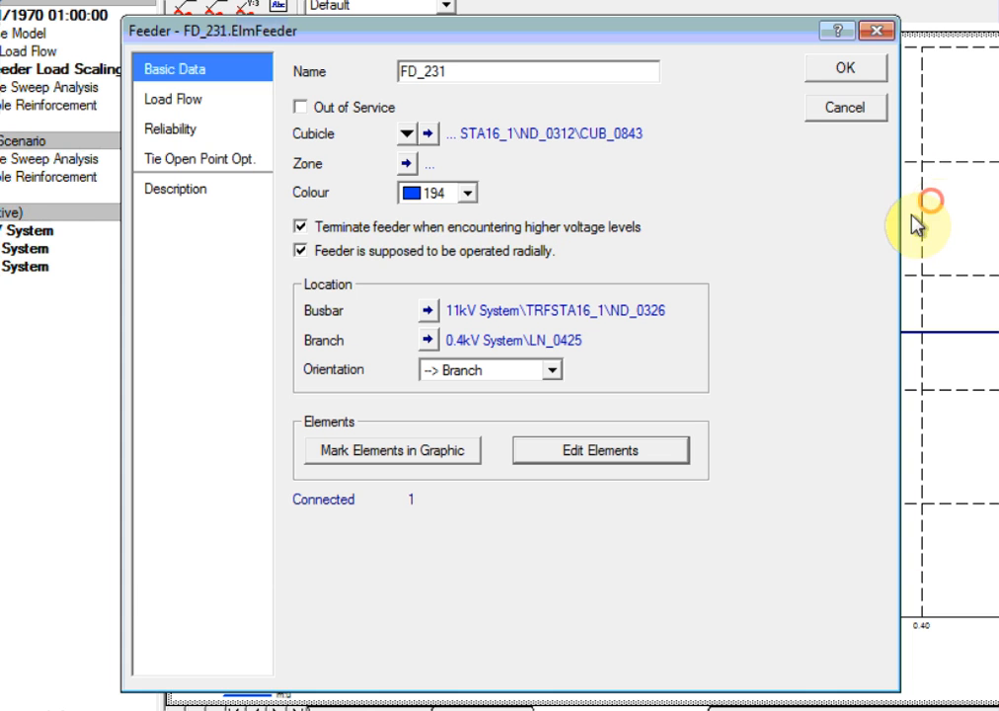
pyautogui.click(837, 71)
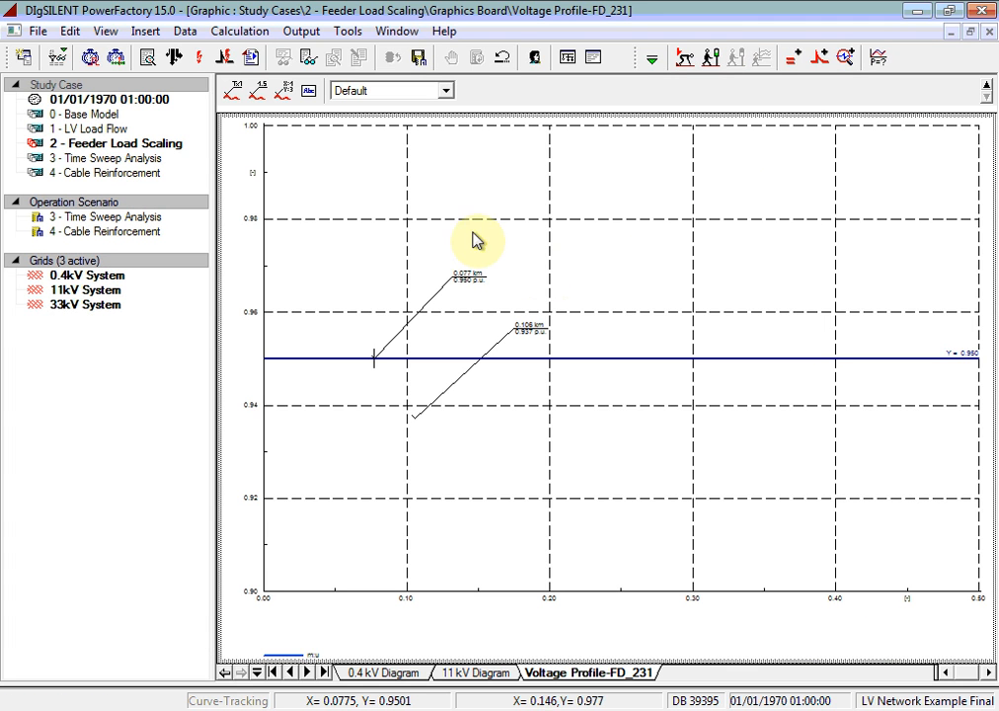
pyautogui.click(173, 57)
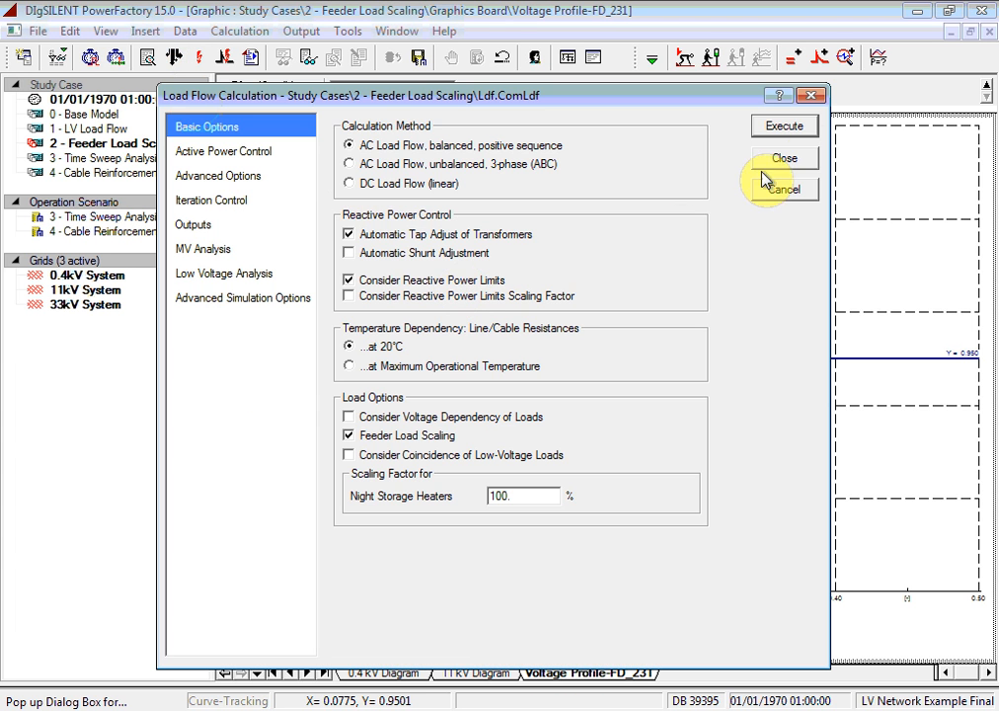
pyautogui.click(788, 126)
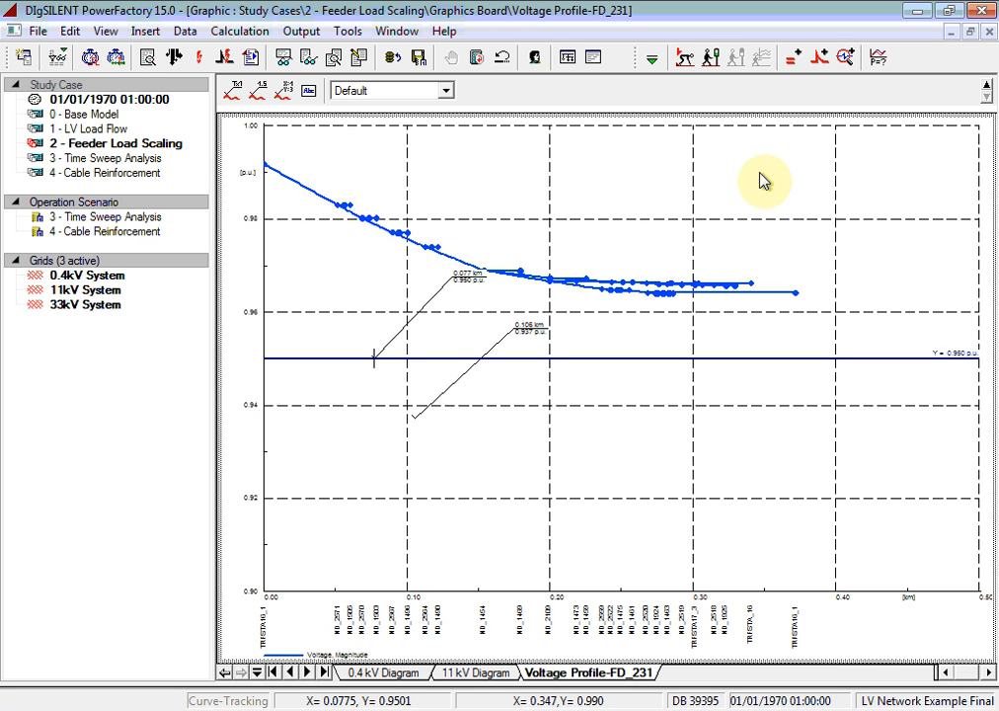